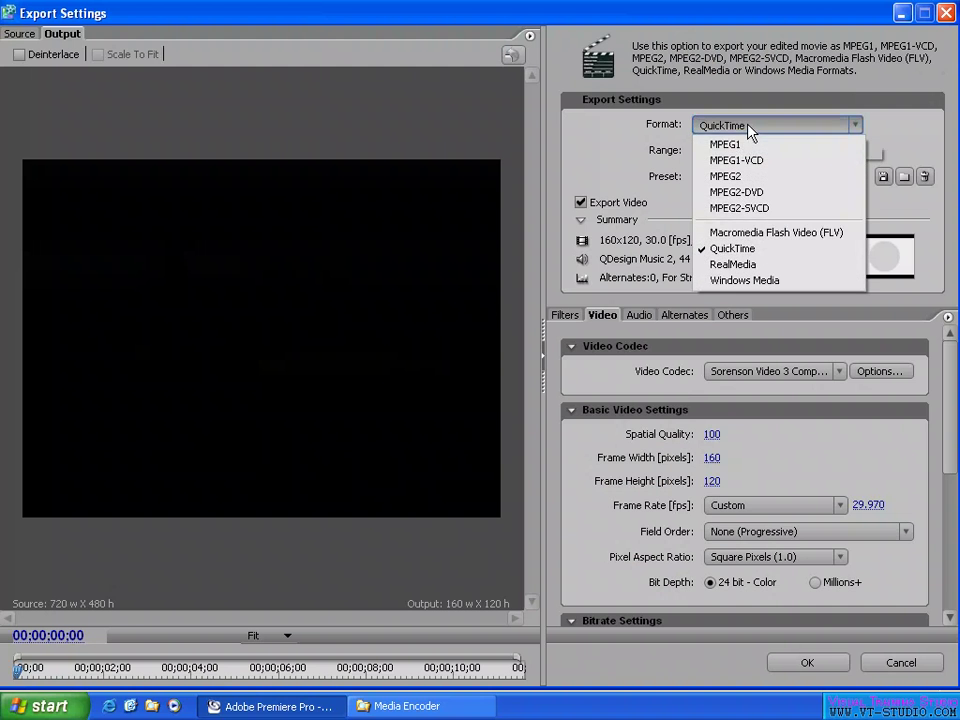
# Choose the RealMedia format, keep the RM9 NTSC download 256 preset, and confirm.
pyautogui.click(750, 264)
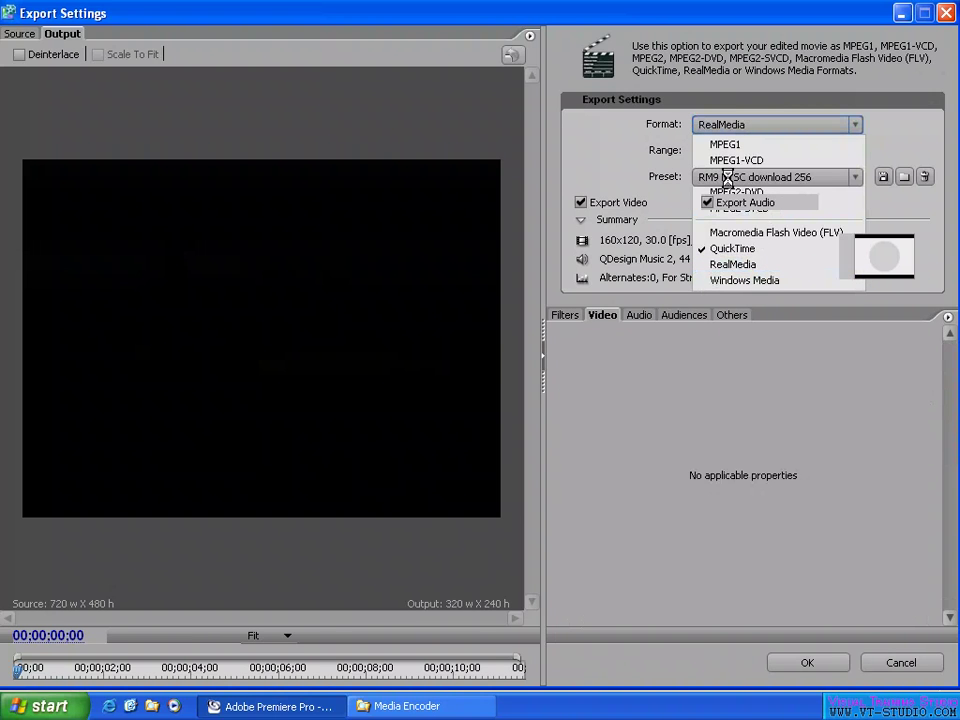
pyautogui.click(748, 180)
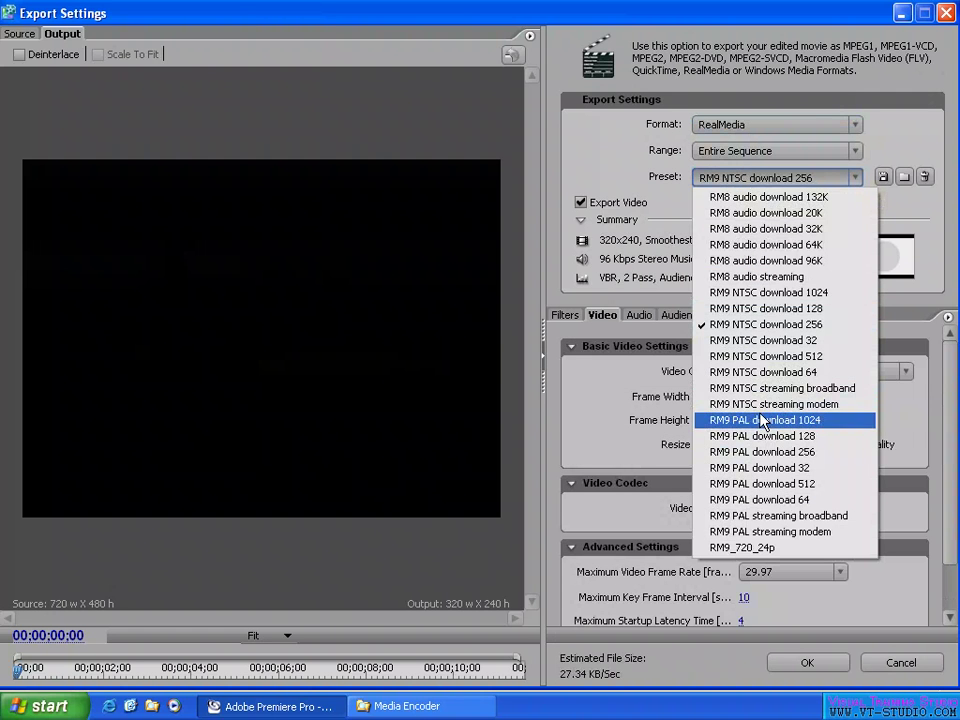
pyautogui.click(765, 327)
pyautogui.click(800, 662)
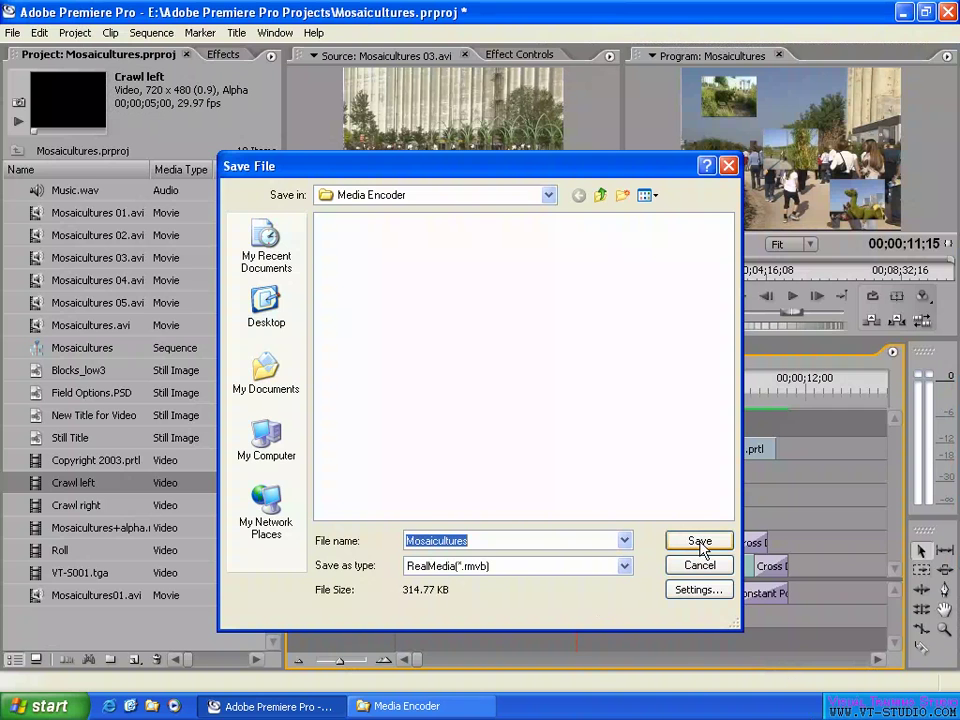
# Save as Mosaicultures.rmvb to start rendering and move the progress dialog aside.
pyautogui.click(700, 541)
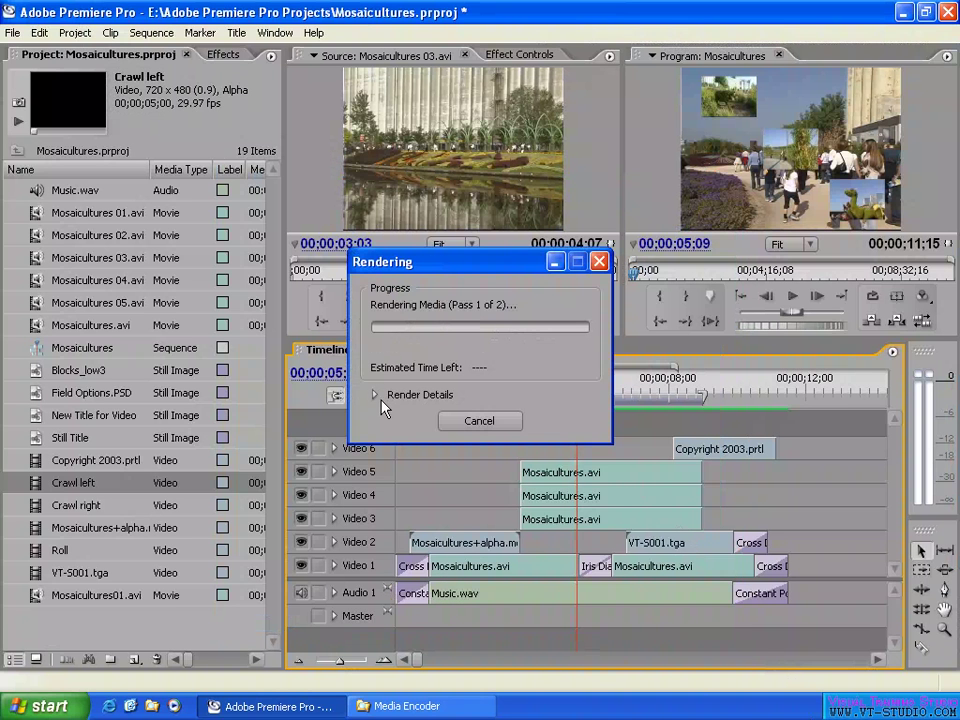
pyautogui.moveTo(520, 262); pyautogui.dragTo(249, 262)
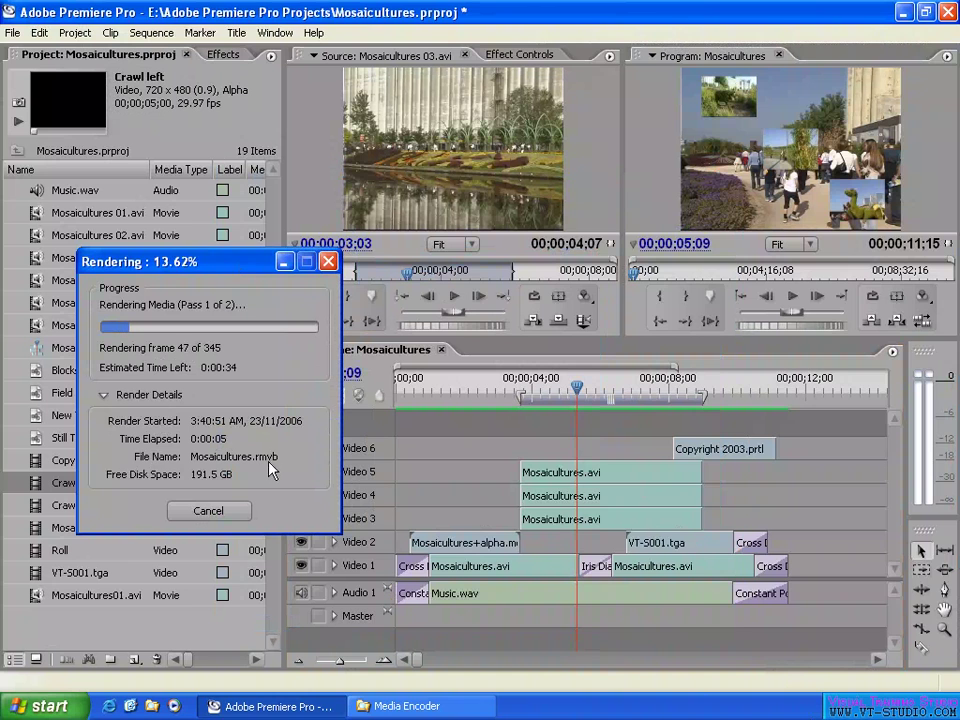
# Bring up the Media Encoder folder and clear its file selection while rendering runs.
pyautogui.click(400, 706)
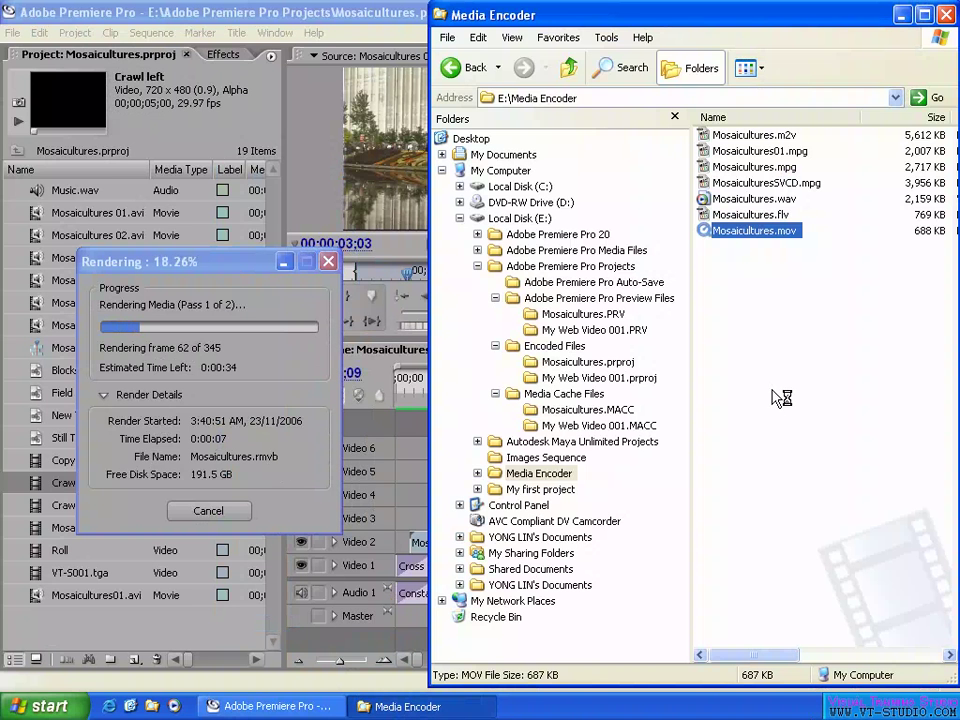
pyautogui.click(788, 290)
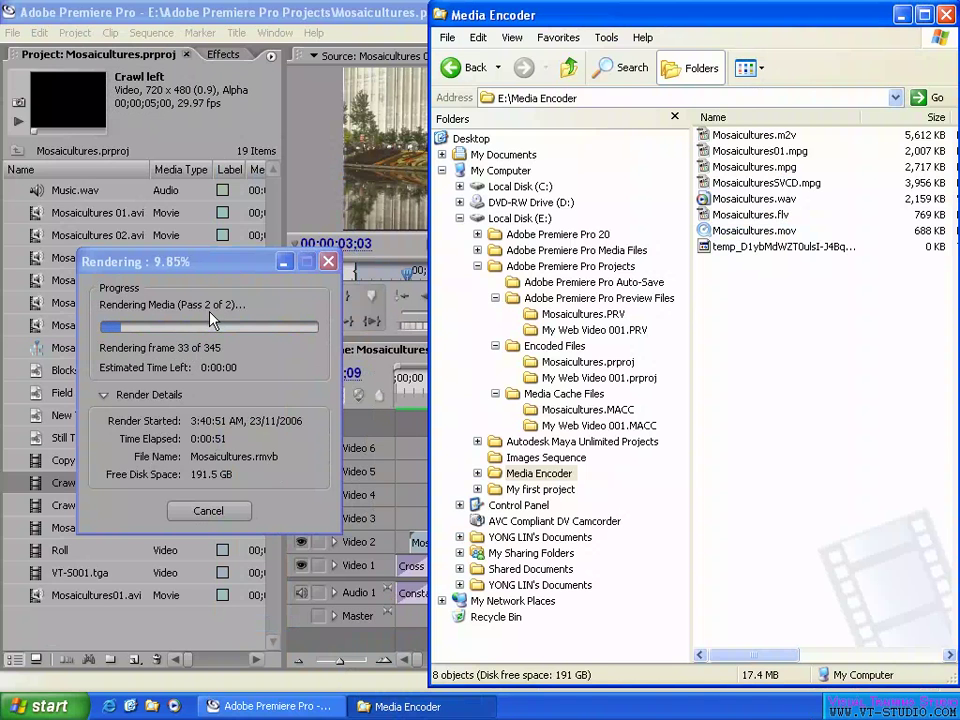
# Widen the Name column, narrow the Folders pane, and select the finished Mosaicultures.rmvb (341 KB).
pyautogui.click(778, 248)
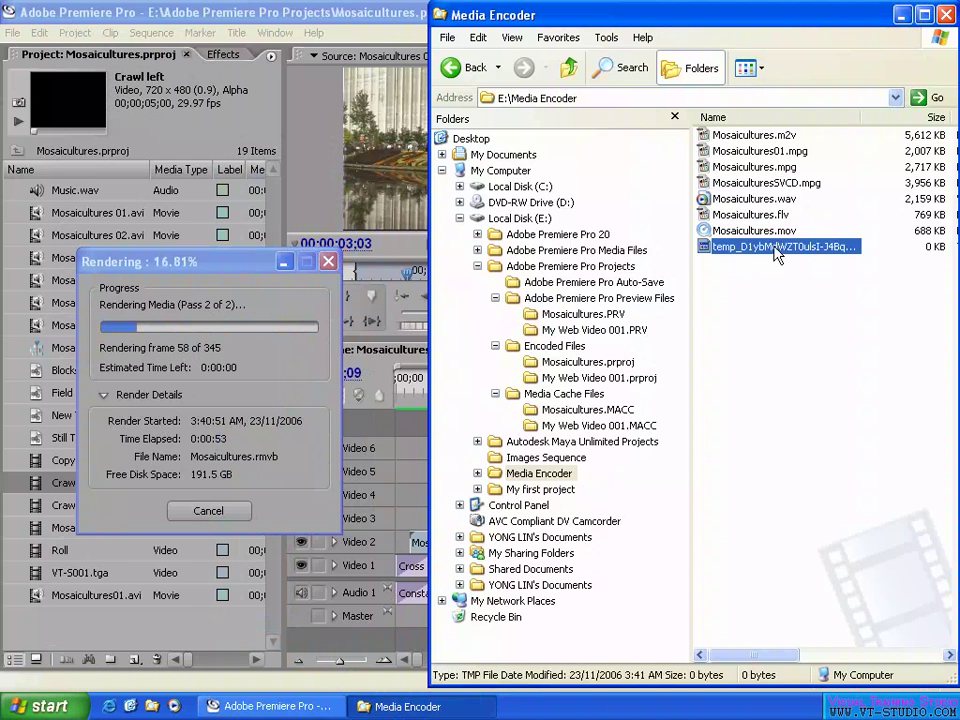
pyautogui.moveTo(864, 118); pyautogui.dragTo(904, 118)
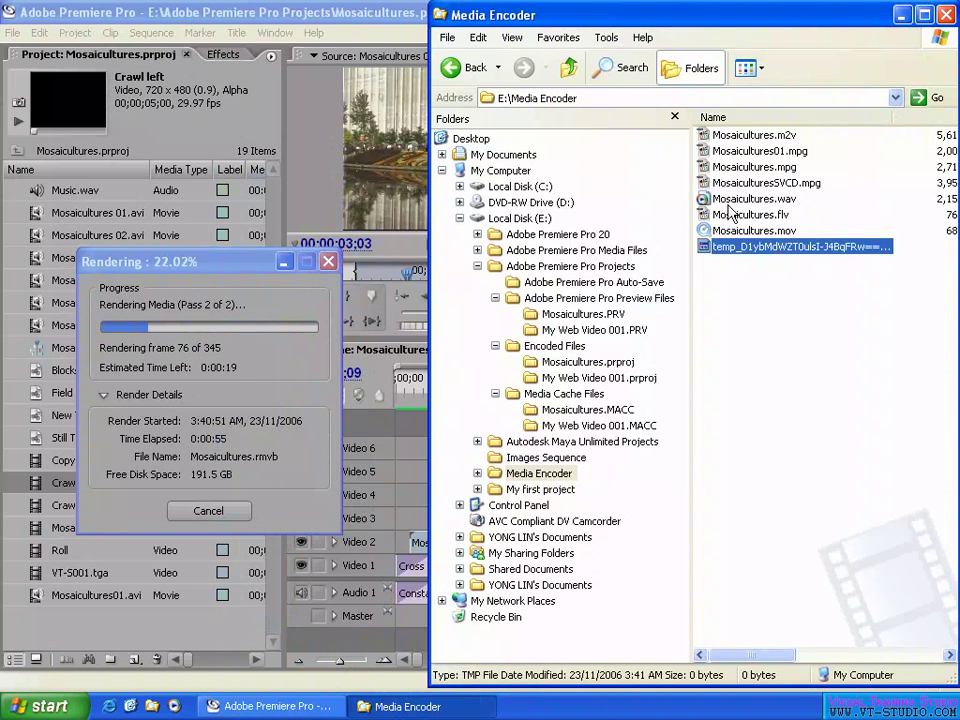
pyautogui.moveTo(692, 248); pyautogui.dragTo(590, 246)
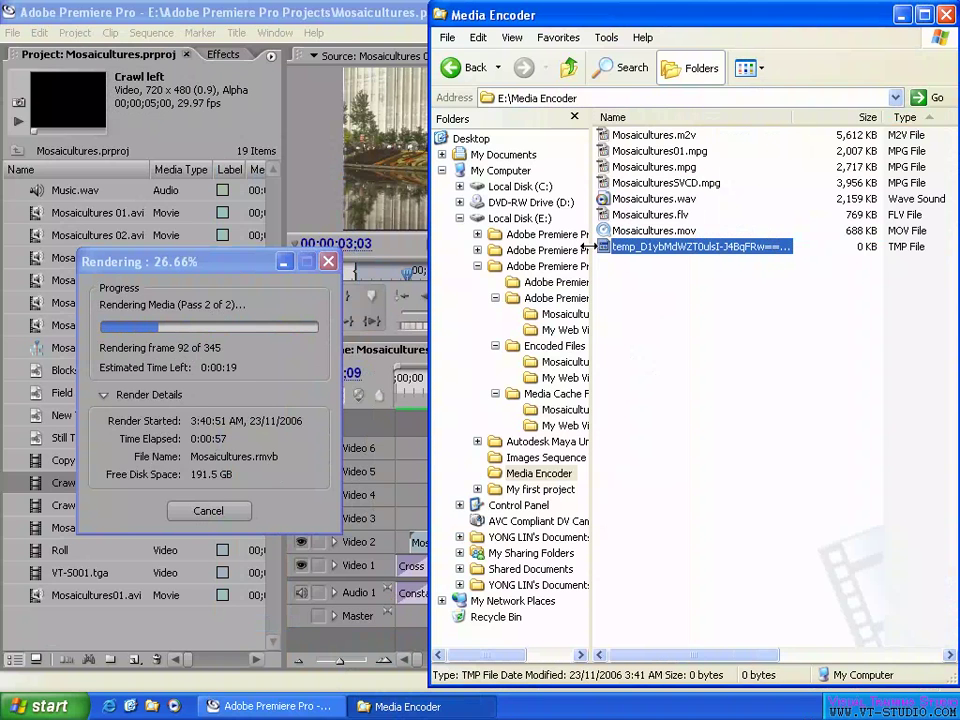
pyautogui.moveTo(836, 118)
pyautogui.mouseDown()
pyautogui.moveTo(884, 118)
pyautogui.moveTo(833, 117)
pyautogui.mouseUp()
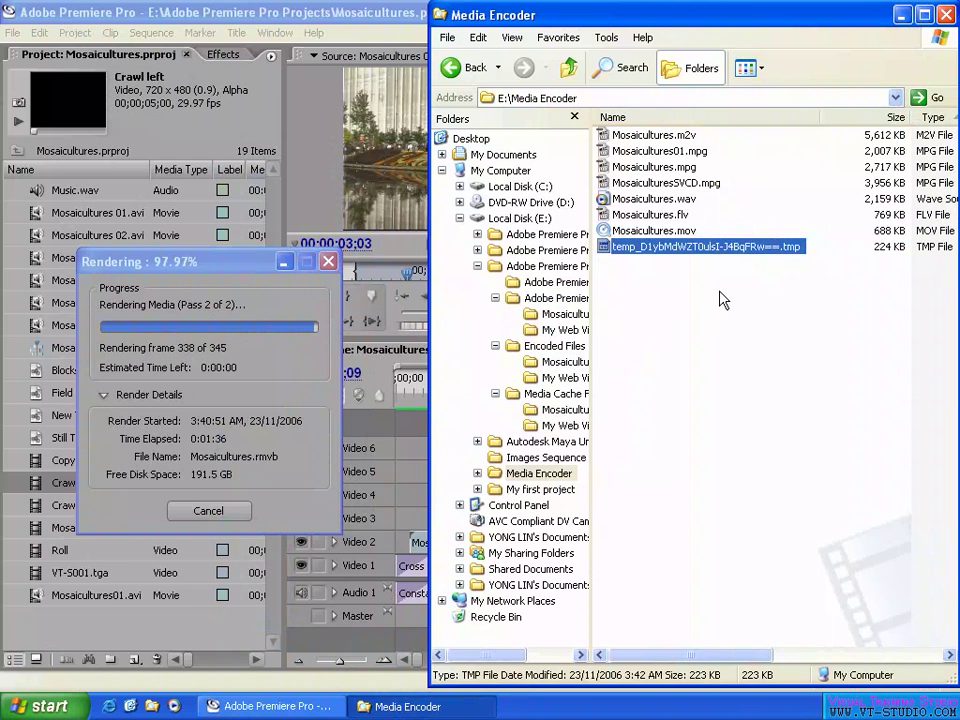
pyautogui.click(641, 250)
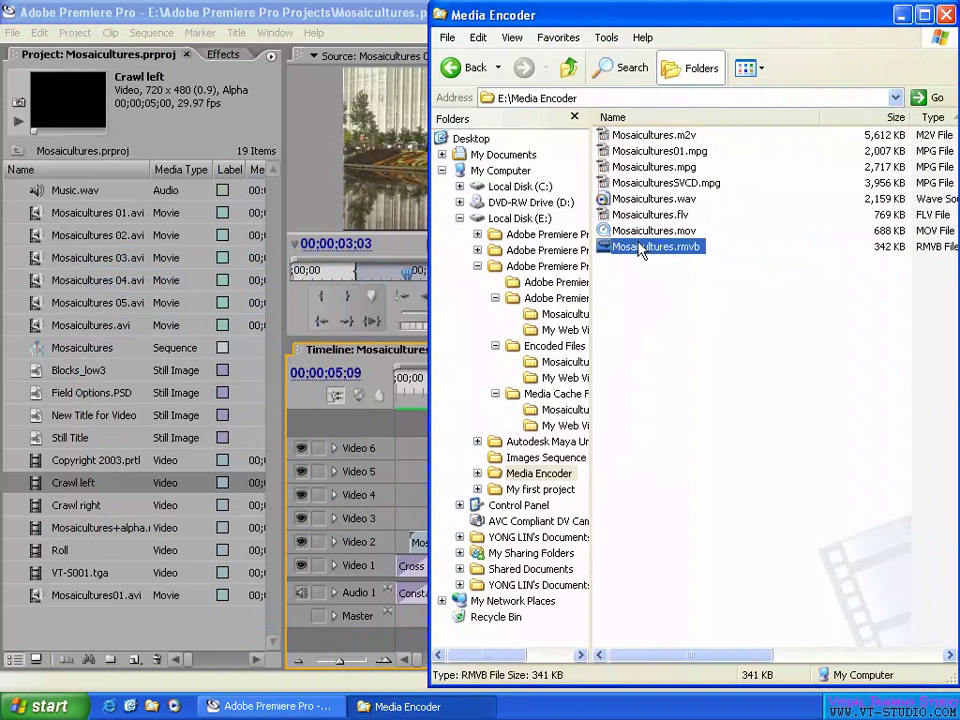